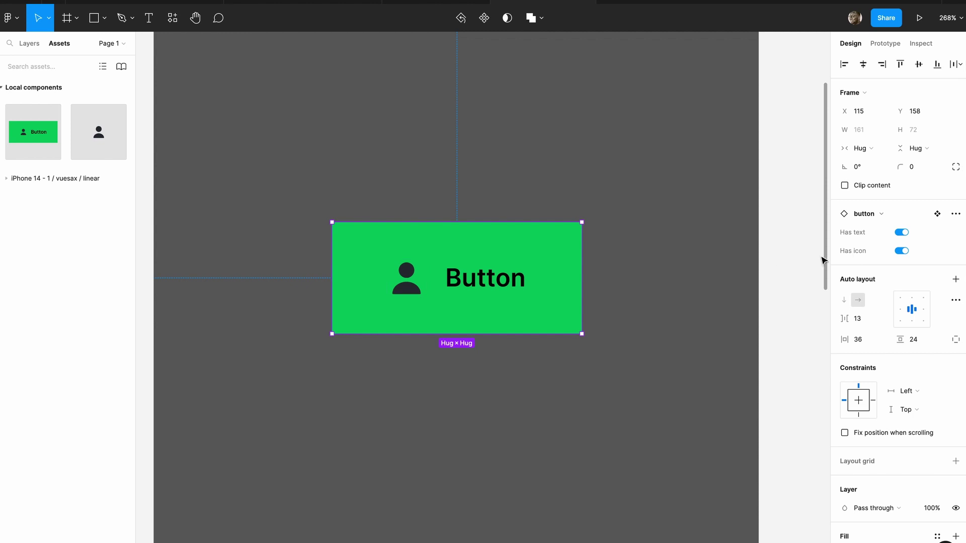
Toggle the button's text label and icon visibility on and off to test them.
left_click(901, 232)
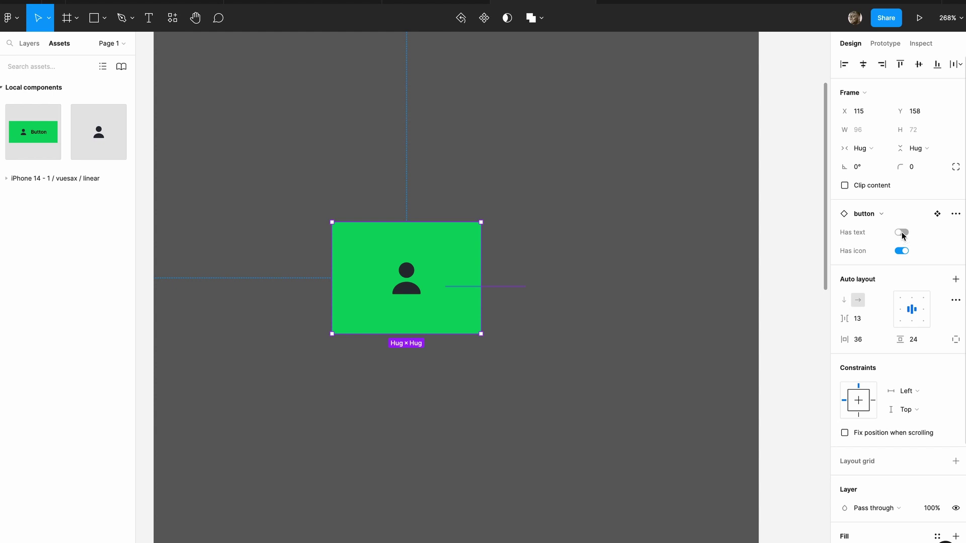
left_click(902, 233)
left_click(901, 251)
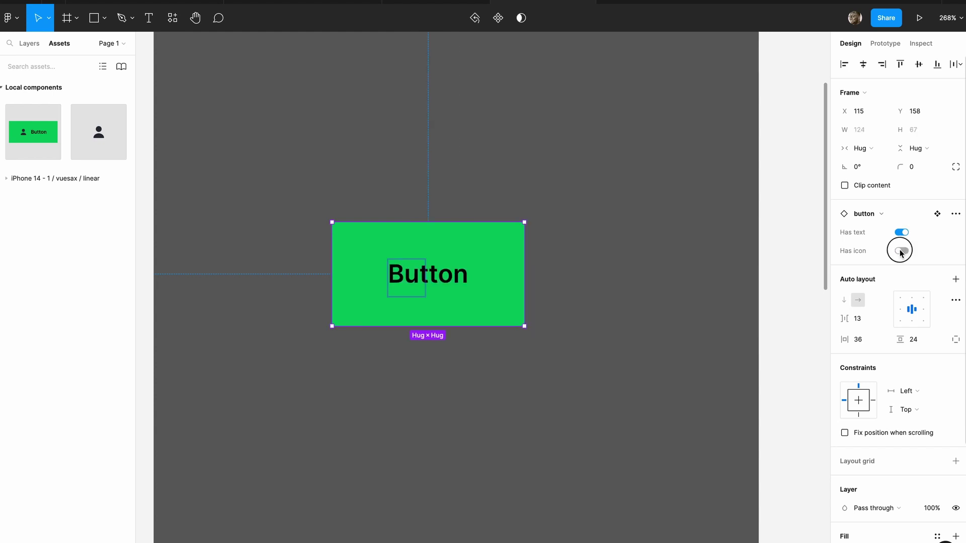
left_click(902, 251)
left_click(902, 232)
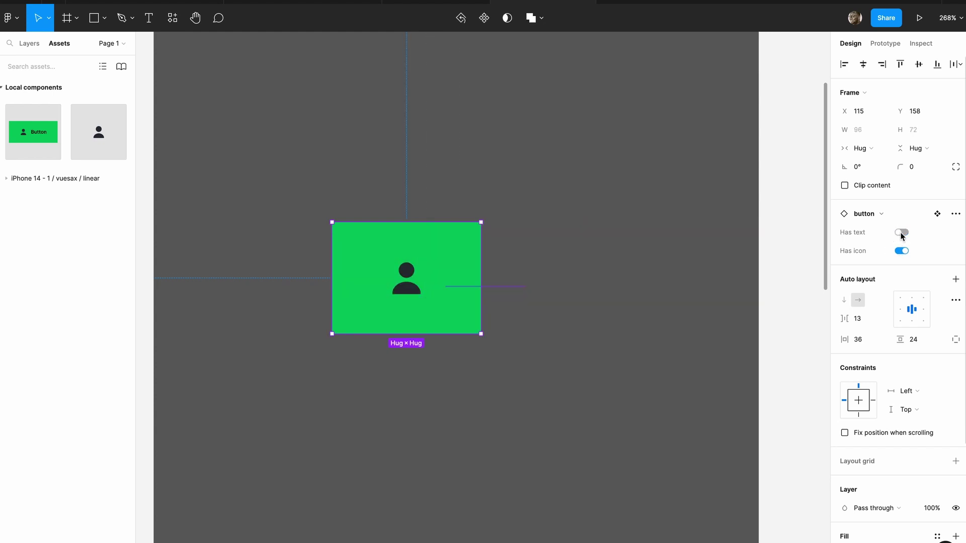
left_click(901, 233)
left_click(901, 251)
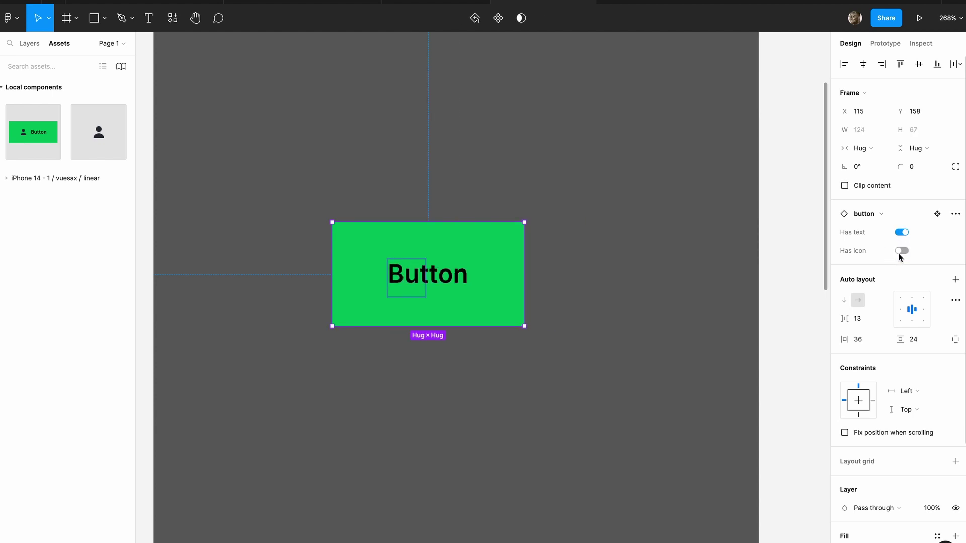
left_click(901, 251)
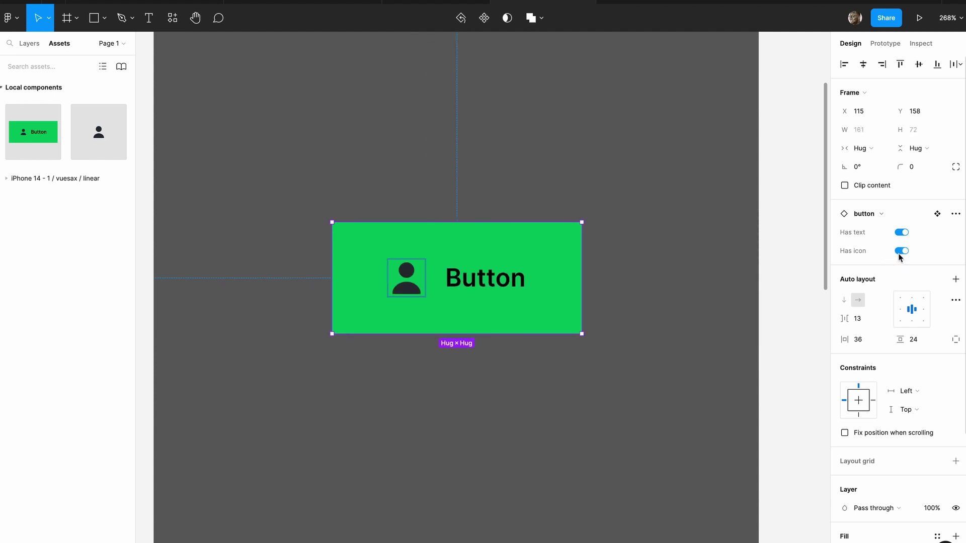
left_click(901, 233)
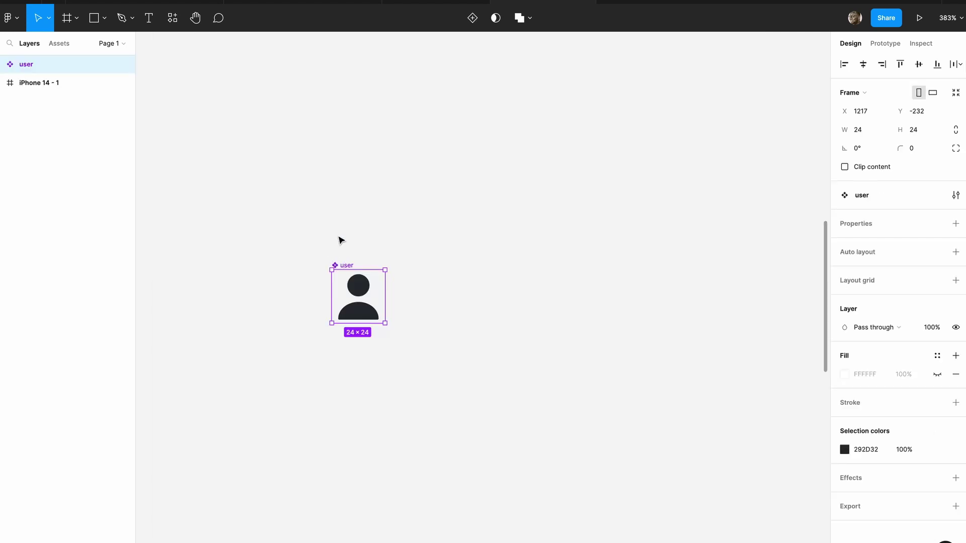
Add a 'Button' text layer to the right of the user icon.
left_click(339, 241)
left_click(345, 266)
left_click(360, 247)
left_click(351, 263)
key("t")
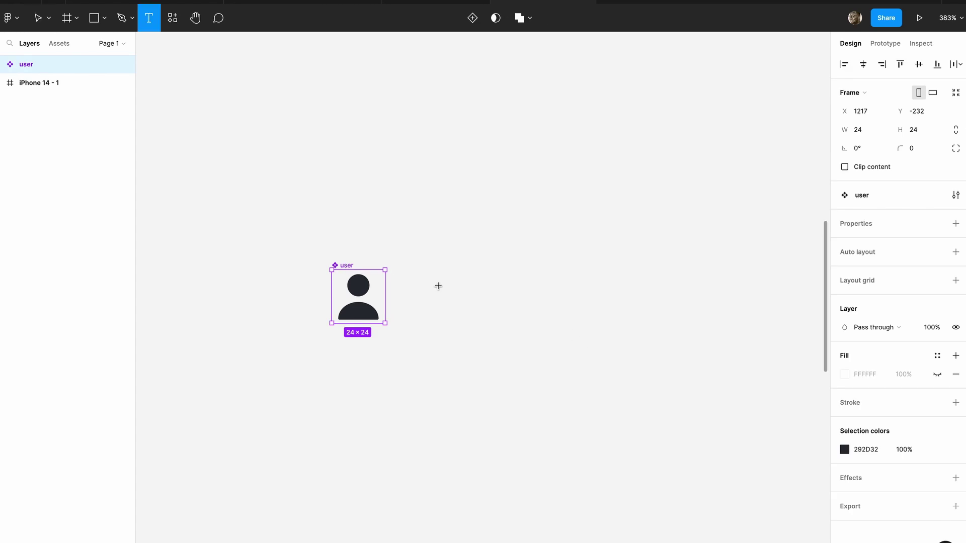
left_click(423, 288)
type("Buirr")
key("BackSpace")
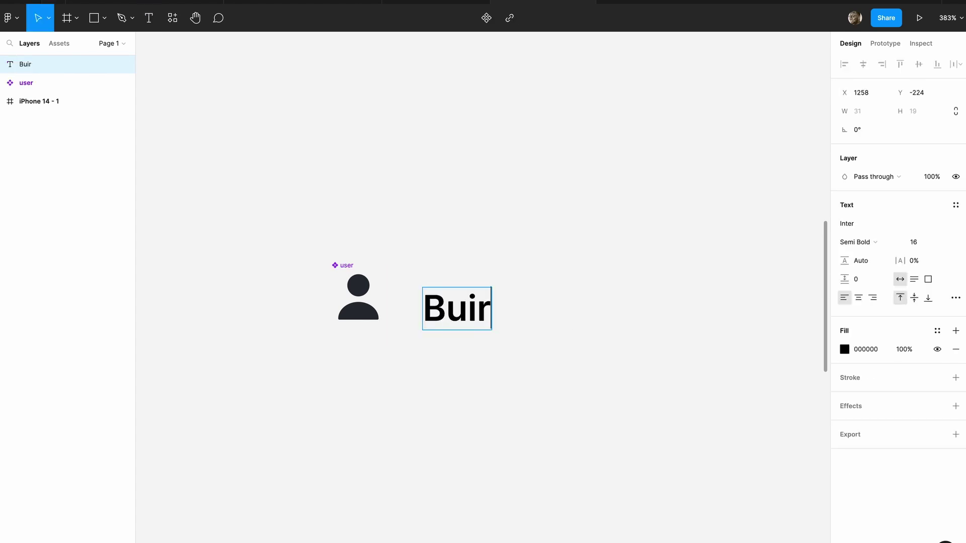
key("BackSpace")
key("BackSpace")
type("tton")
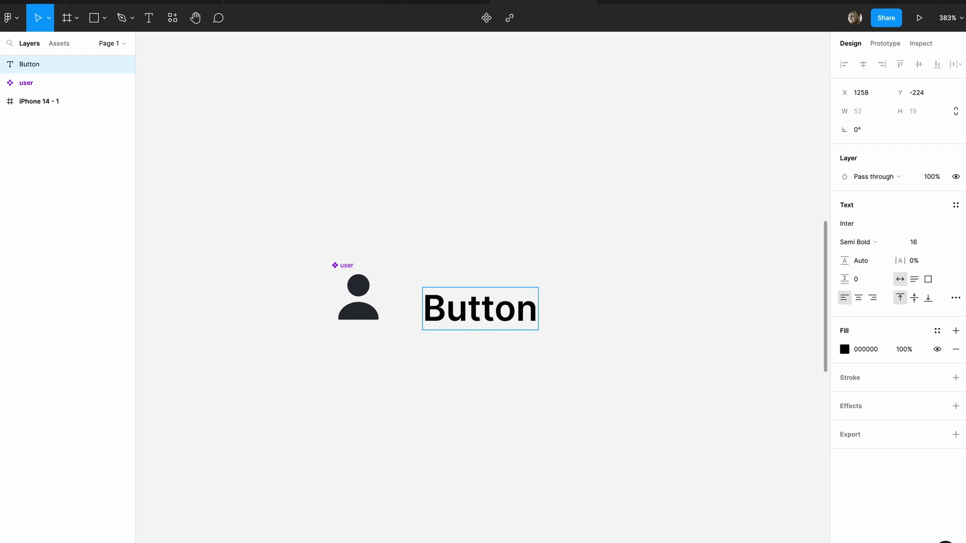
key("Escape")
Nudge the Button text level with the icon and select both layers.
left_click(508, 316)
left_click_drag(507, 316, 500, 303)
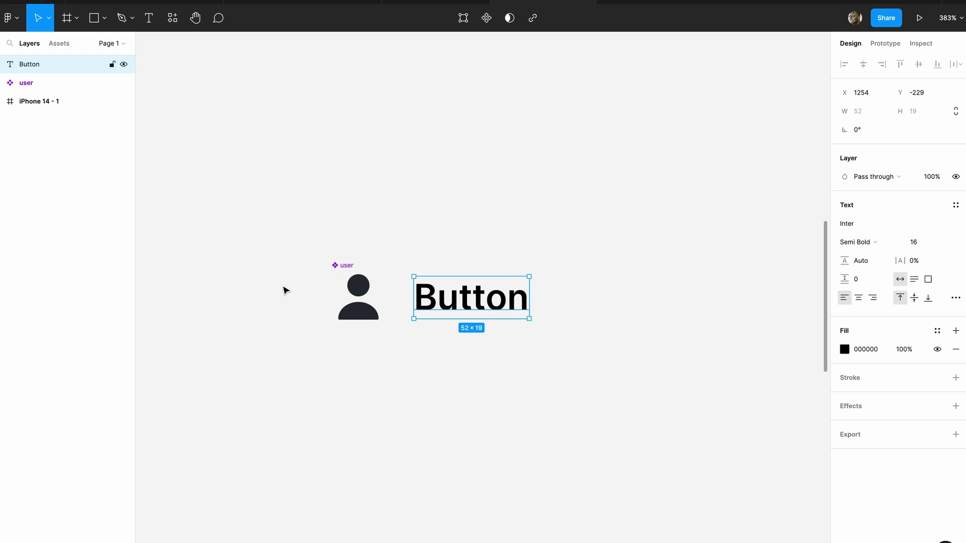
left_click(278, 286)
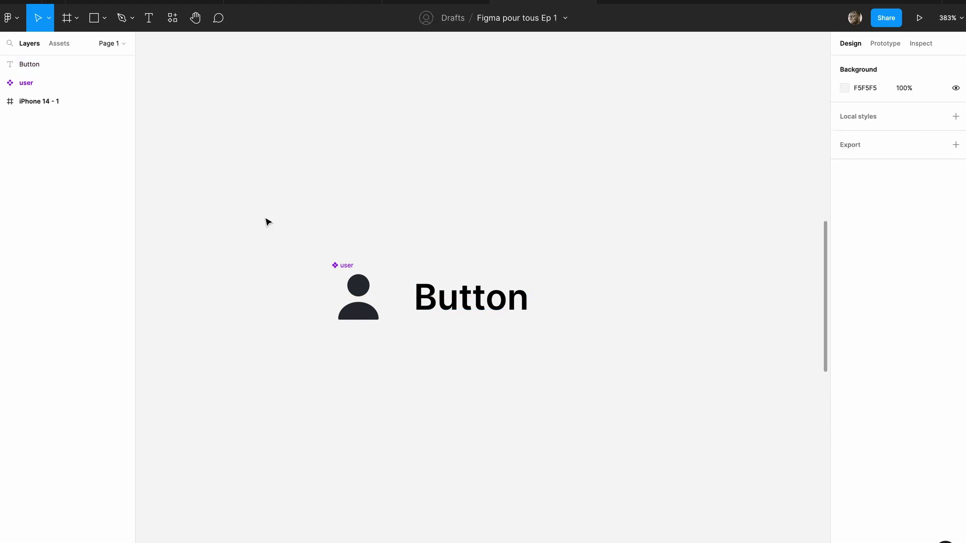
left_click_drag(255, 213, 640, 391)
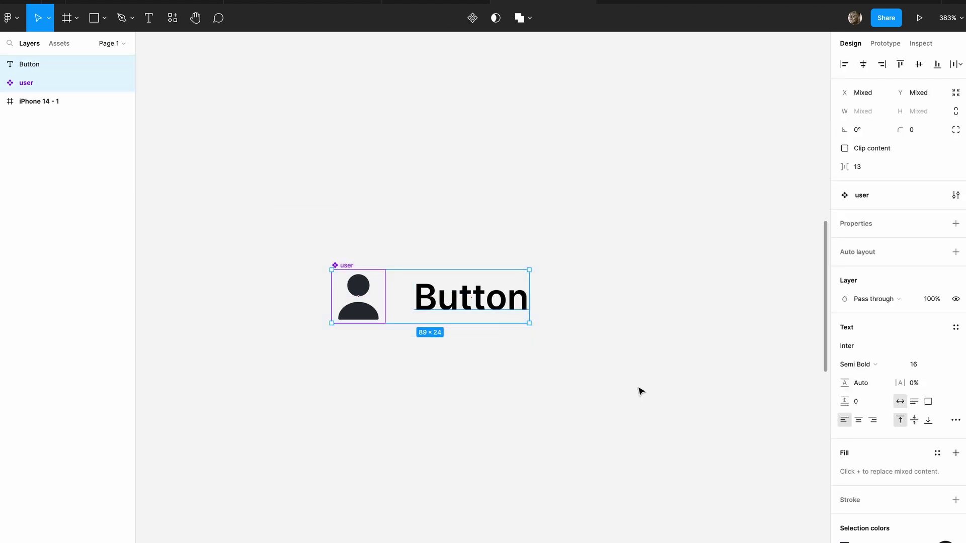
Add centred auto layout around icon and text with padding 36 horizontal, 24 vertical.
key("shift+a")
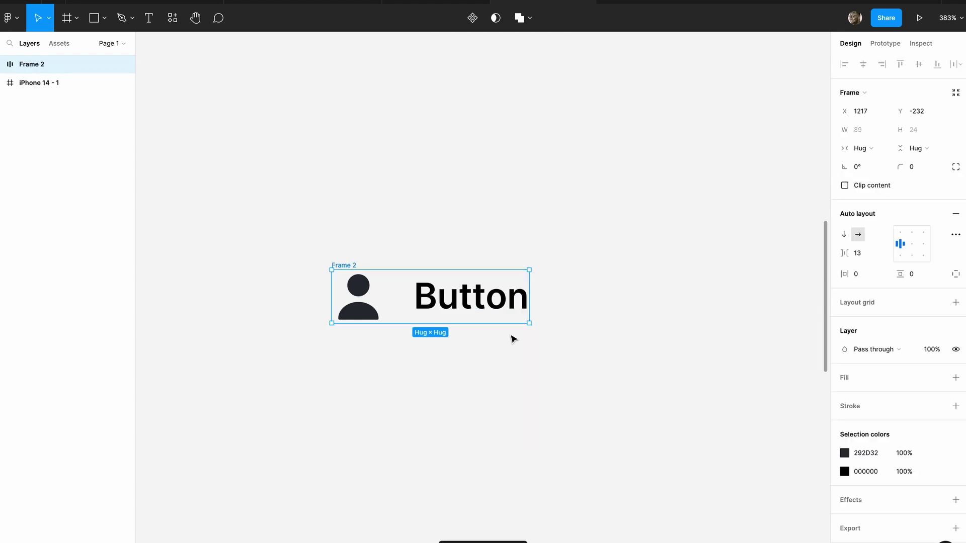
left_click(915, 246)
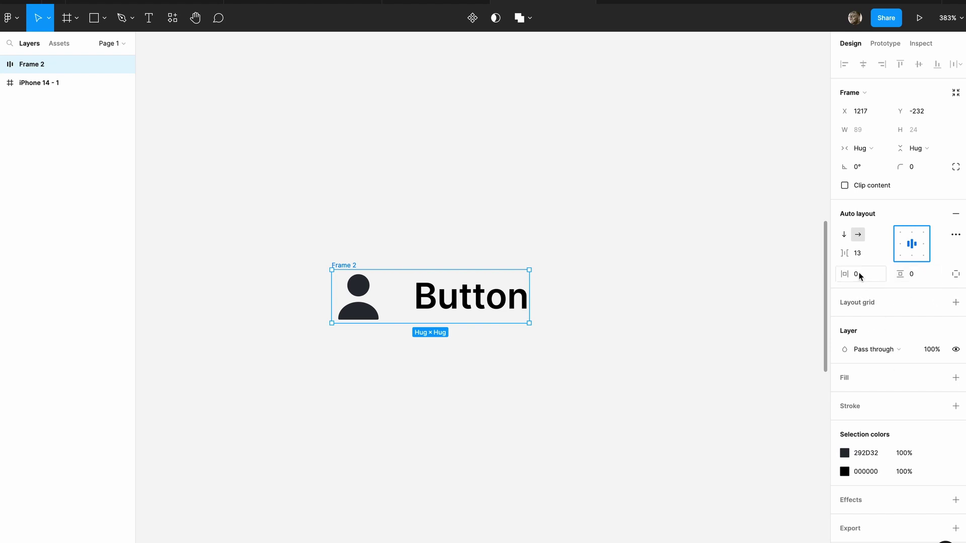
left_click(877, 277)
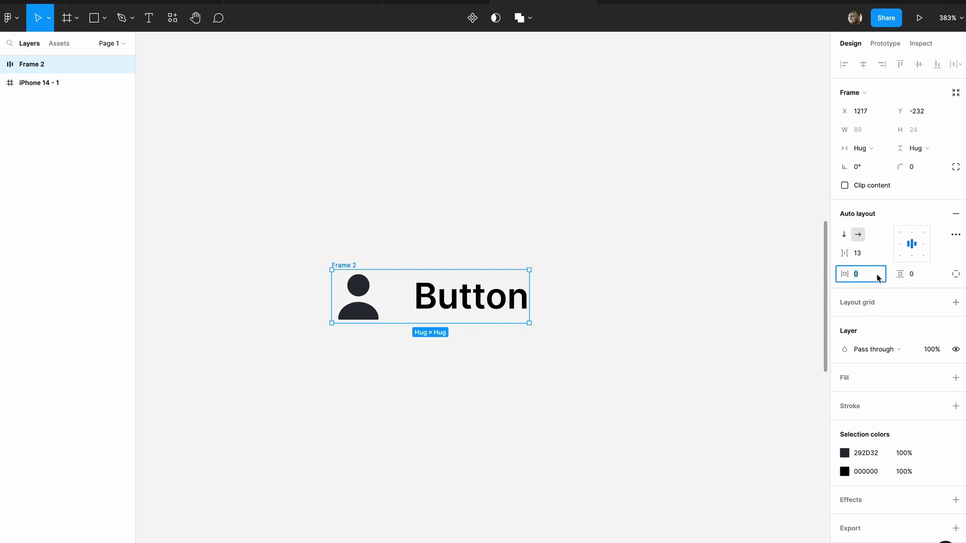
type("36")
key("Return")
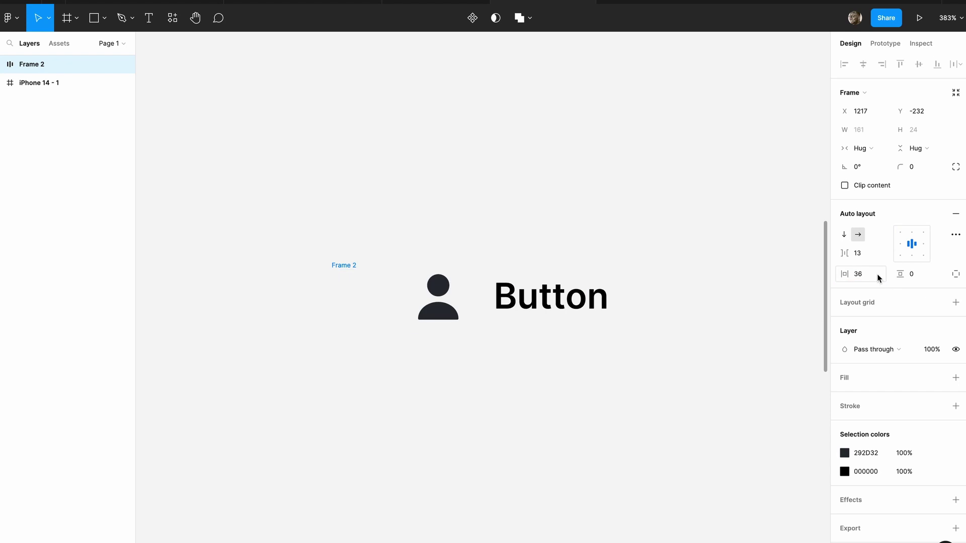
left_click(921, 277)
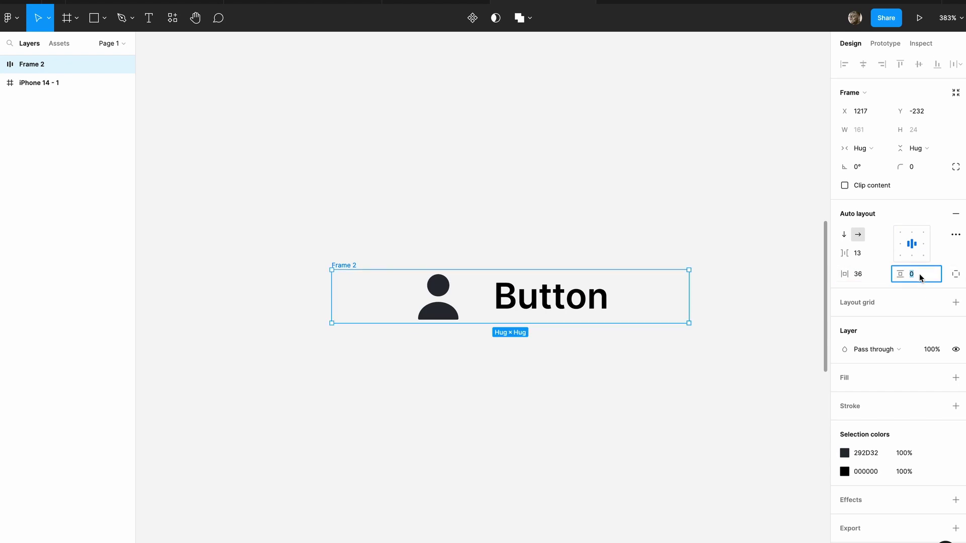
type("24")
key("Return")
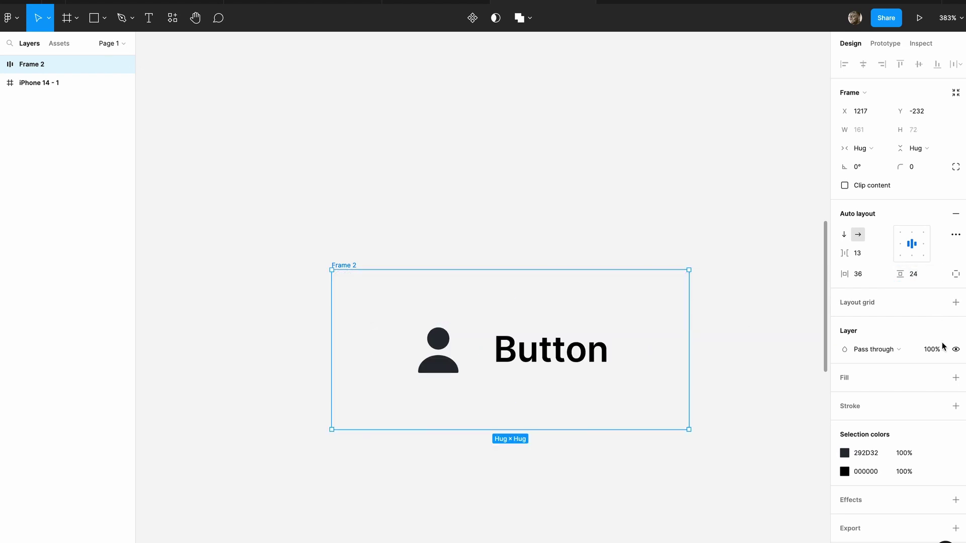
Give the auto-layout frame a green fill.
left_click(955, 378)
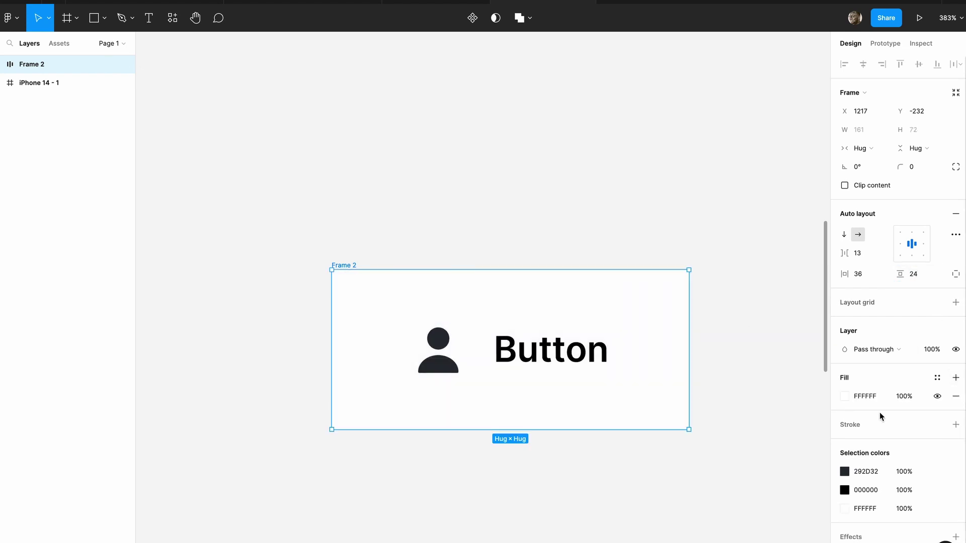
left_click(847, 395)
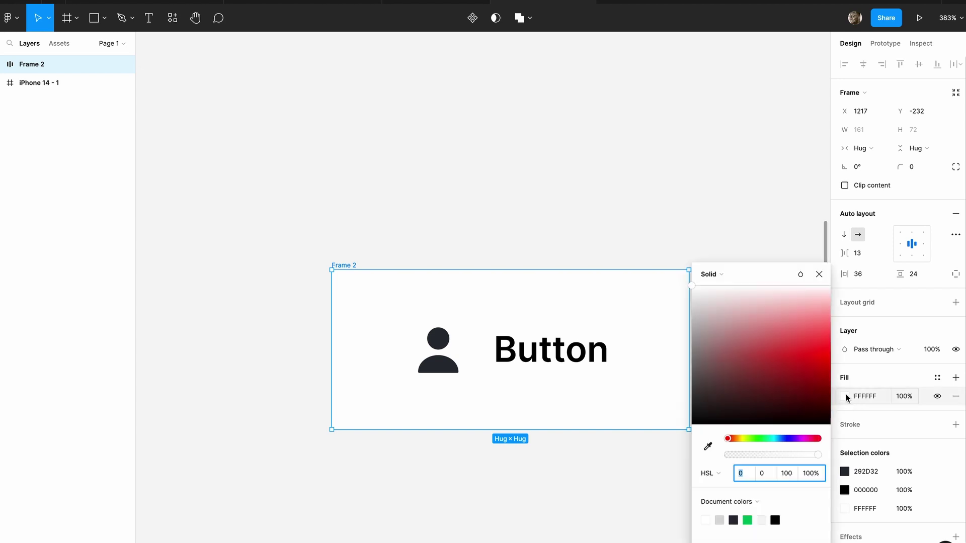
left_click(747, 520)
scroll(519, 212, "down", 3, "ctrl")
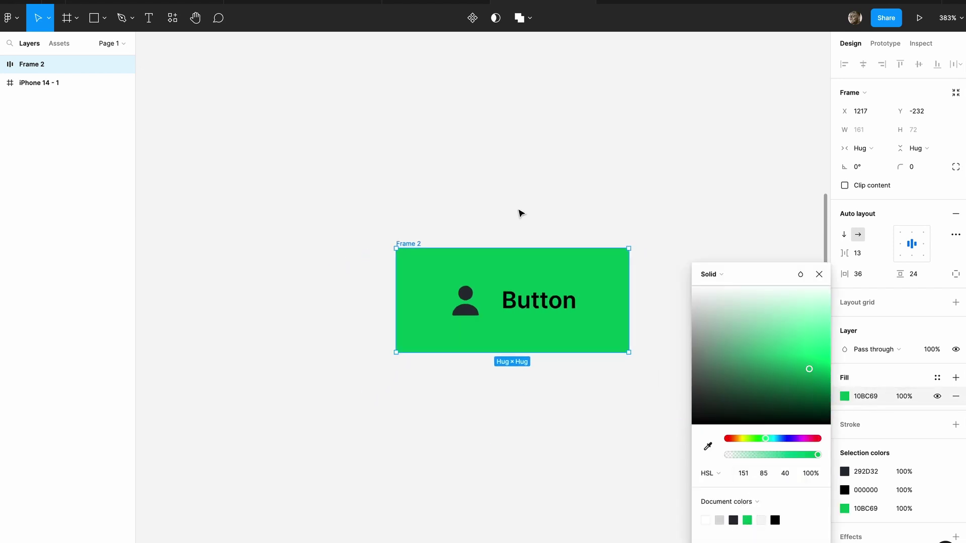
scroll(783, 252, "right", 2)
key("Escape")
Rename the button frame layer to 'button'.
left_click(504, 196)
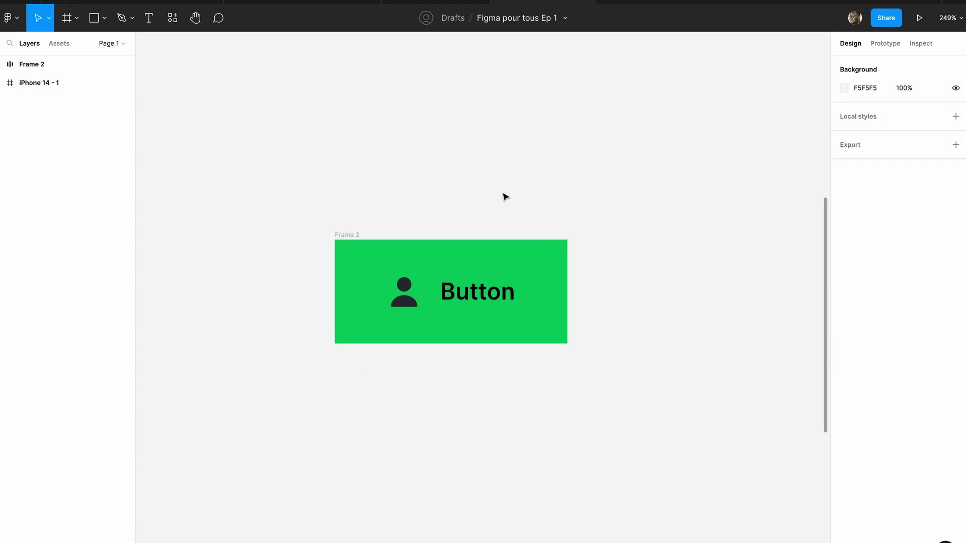
left_click(420, 280)
left_click(376, 222)
left_click(355, 236)
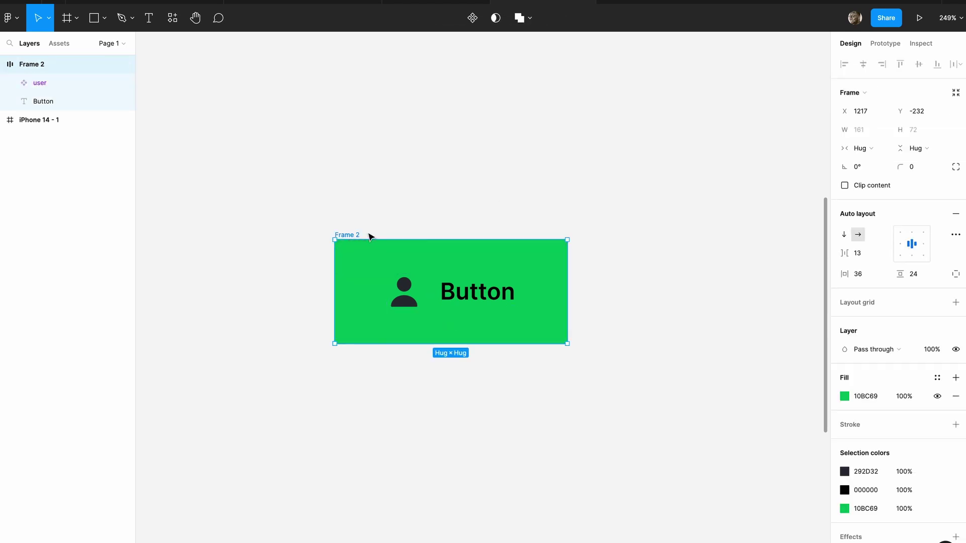
mouse_move(347, 234)
key("ctrl+r")
type("b")
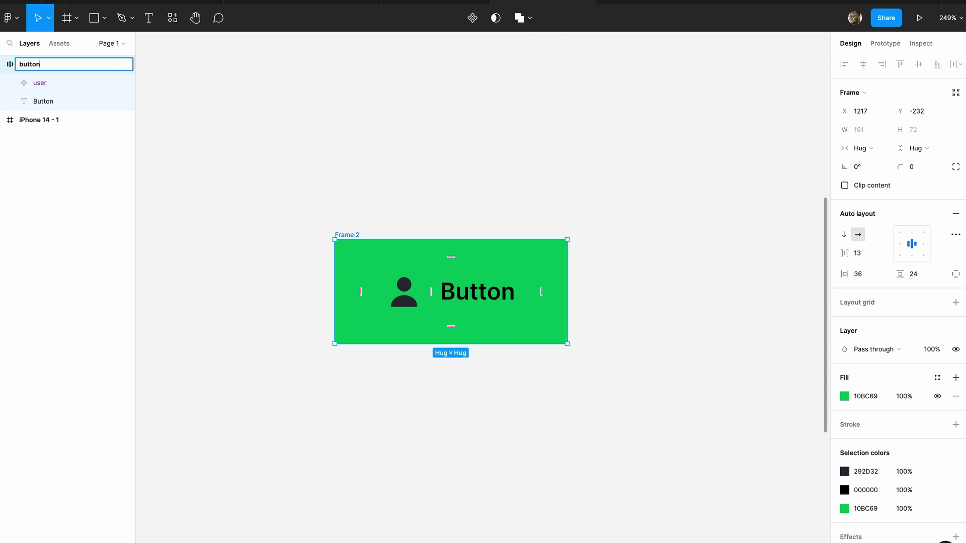
key("Return")
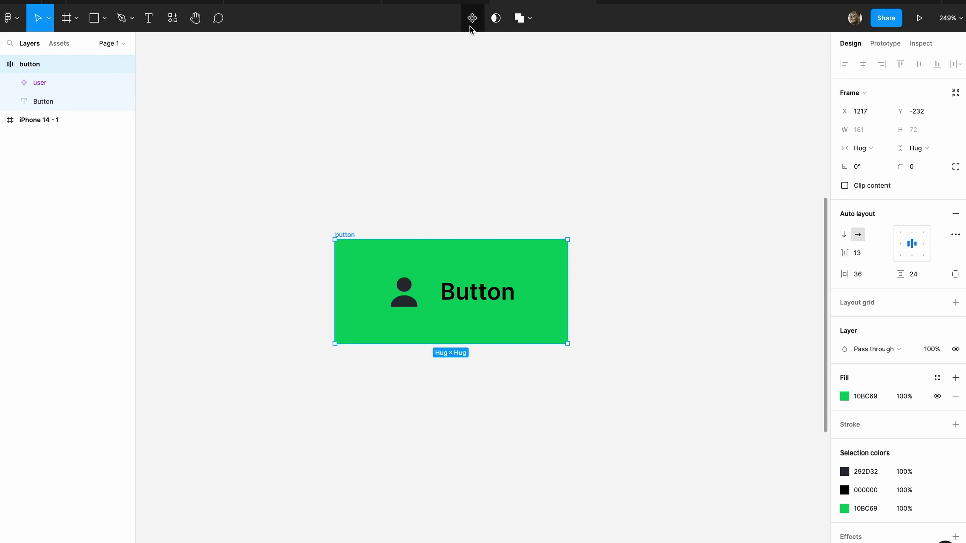
Make the frame a component and bind the Button label to a 'Has text' boolean property.
left_click(472, 20)
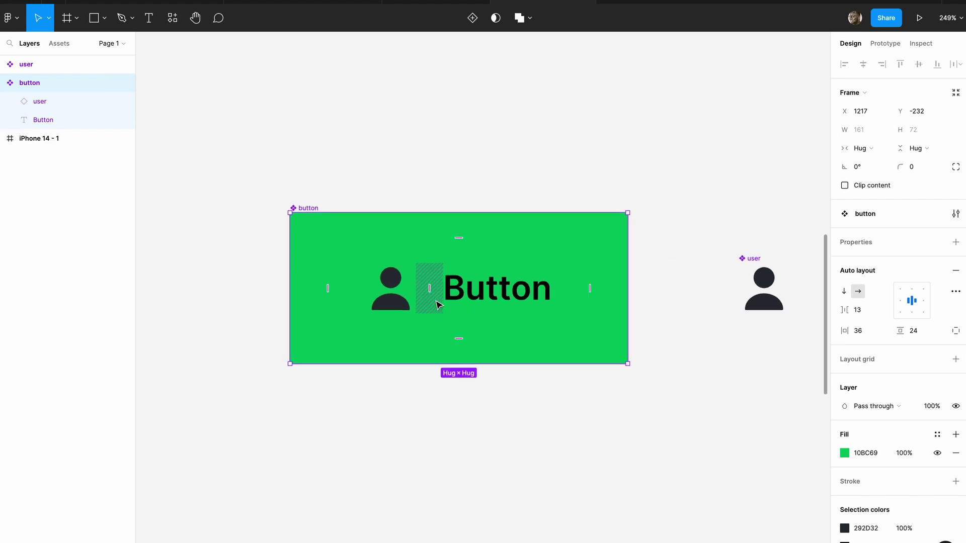
scroll(443, 315, "up", 4)
left_click(494, 405)
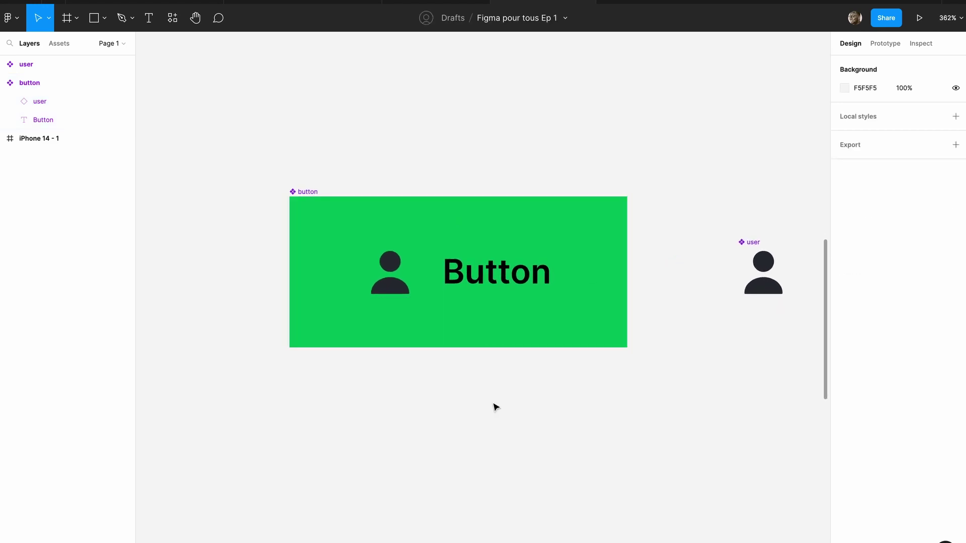
left_click(482, 276)
double_click(482, 276)
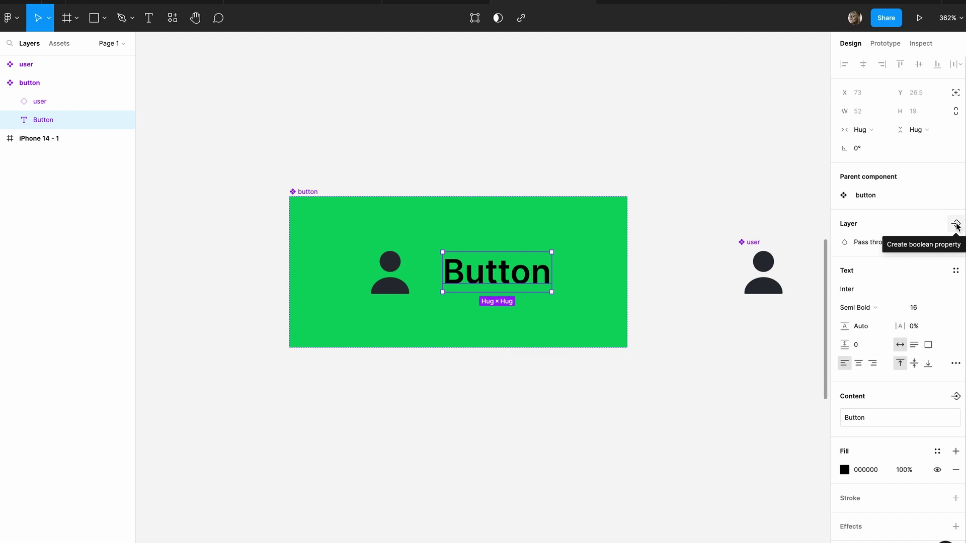
left_click(956, 226)
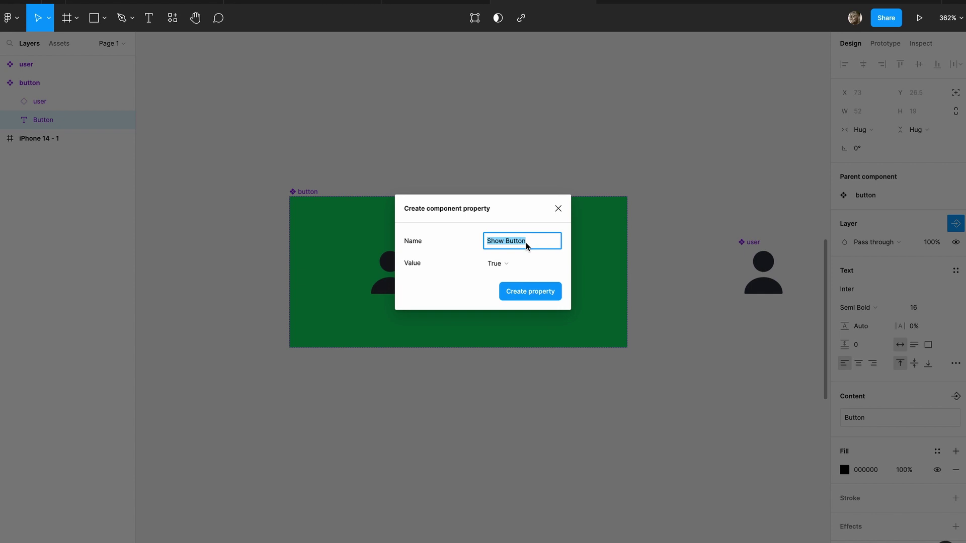
type("Has text")
key("Return")
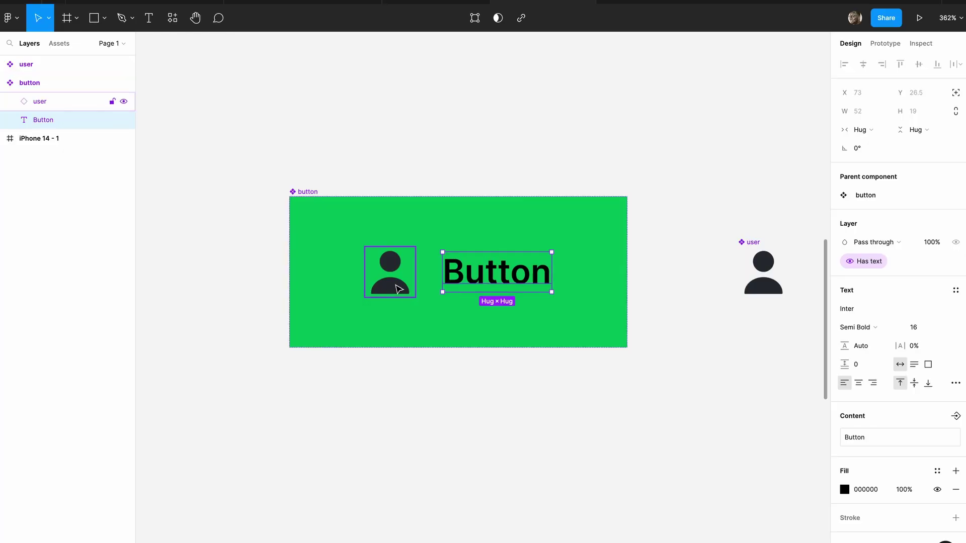
Detach the user icon instance inside the button into a plain frame.
left_click(399, 288)
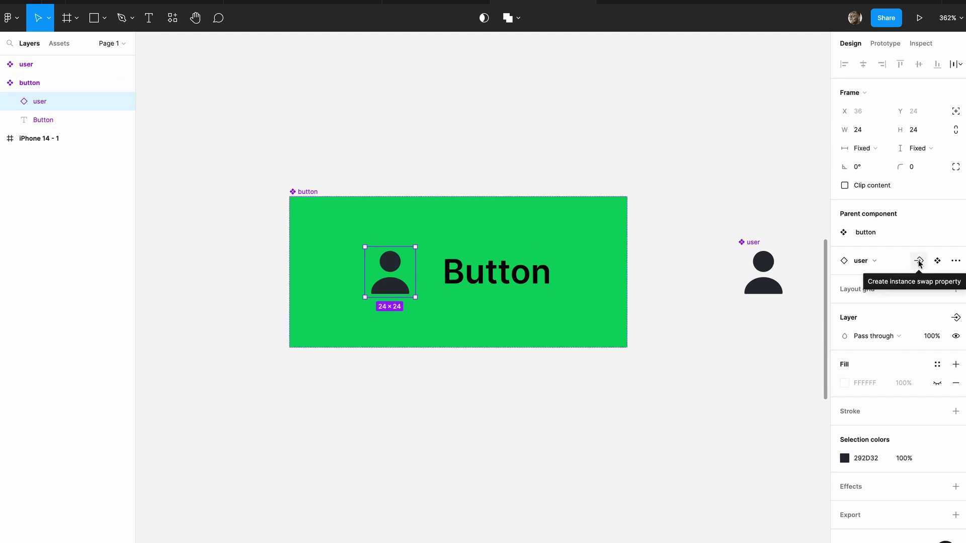
left_click(955, 261)
left_click(955, 261)
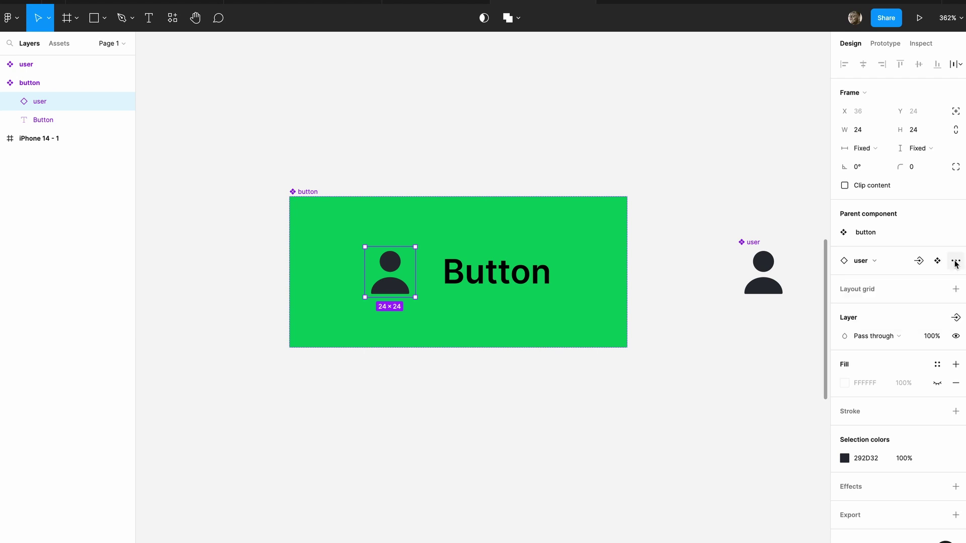
left_click(955, 261)
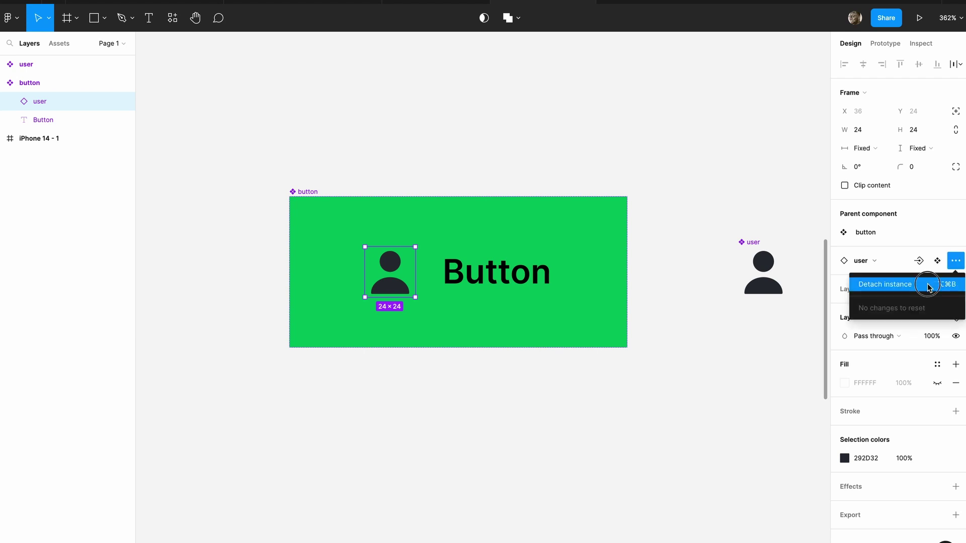
left_click(925, 282)
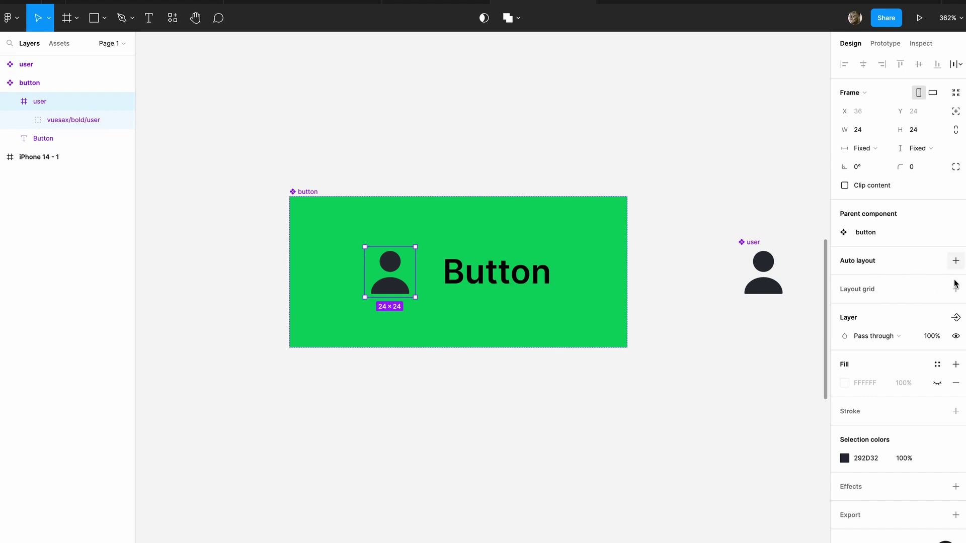
Bind the icon's visibility to a new 'Has icon' boolean property.
left_click(955, 318)
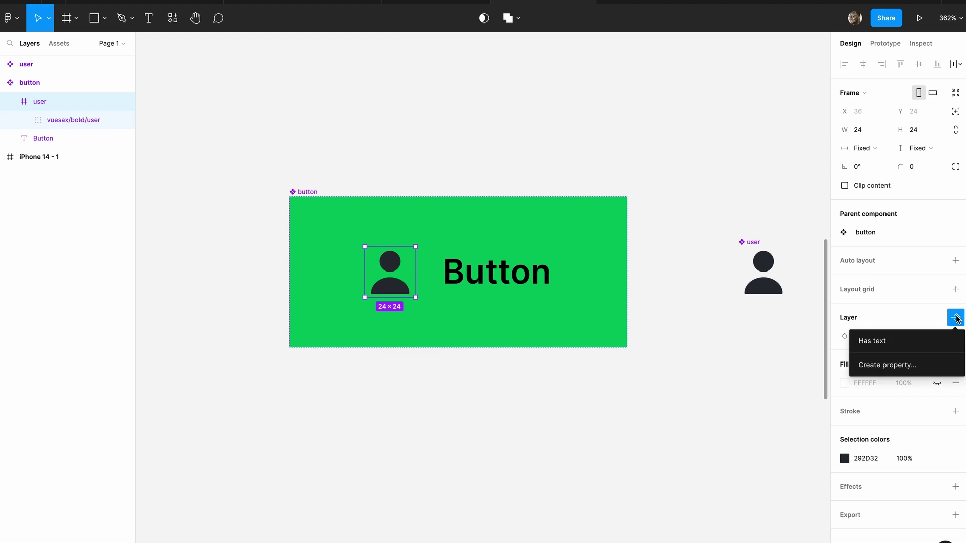
left_click(877, 370)
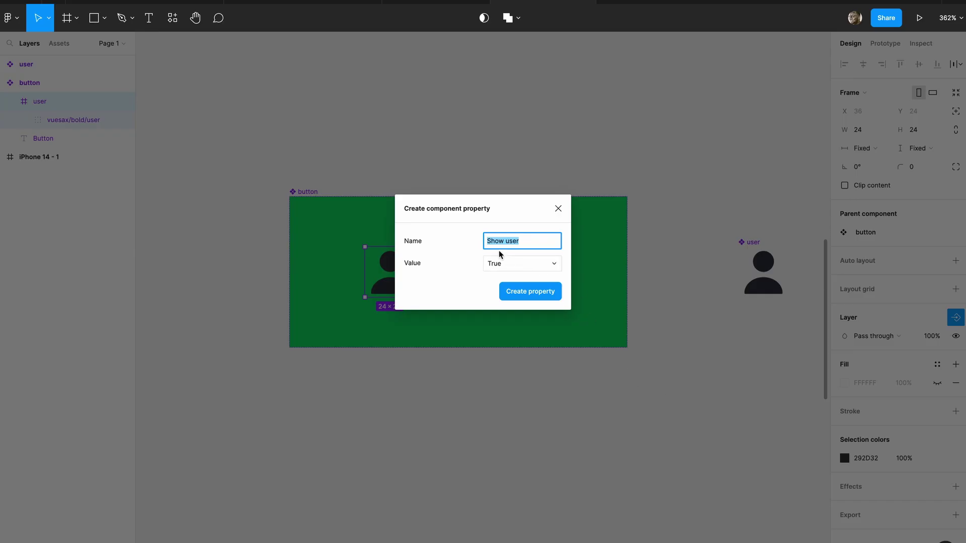
type("Has icon")
left_click(531, 296)
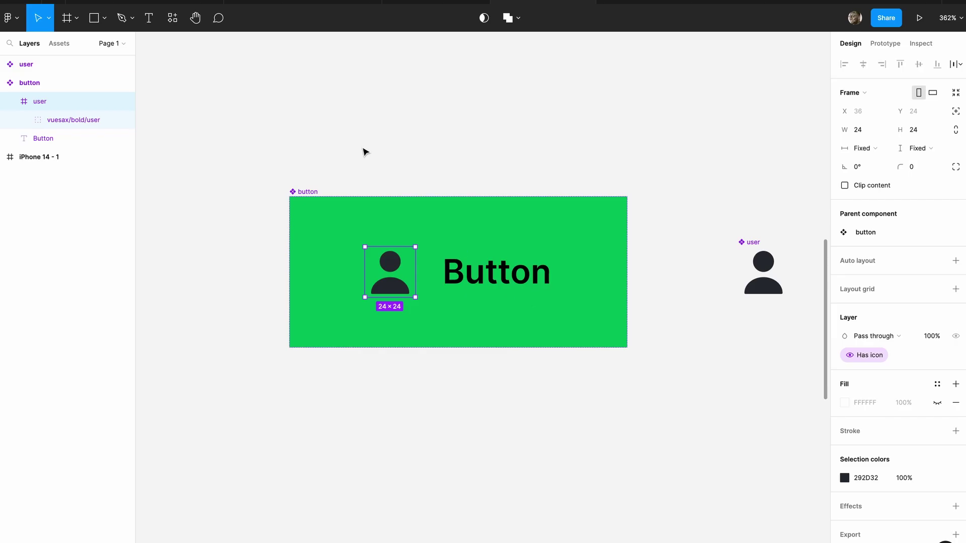
Add an iPhone 14 preset frame beside the button component.
scroll(362, 151, "down", 5)
scroll(364, 151, "left", 2)
scroll(366, 151, "left", 6)
scroll(369, 154, "left", 3)
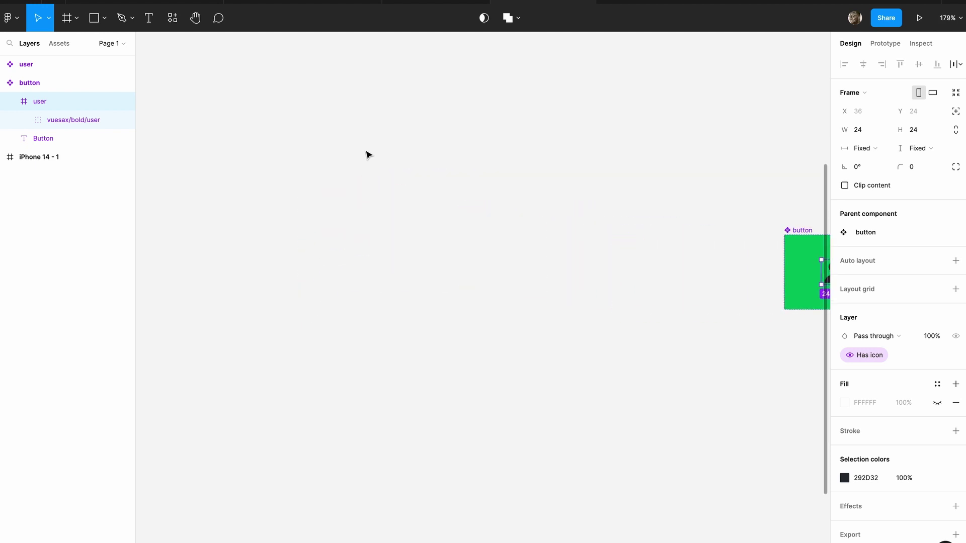
key("f")
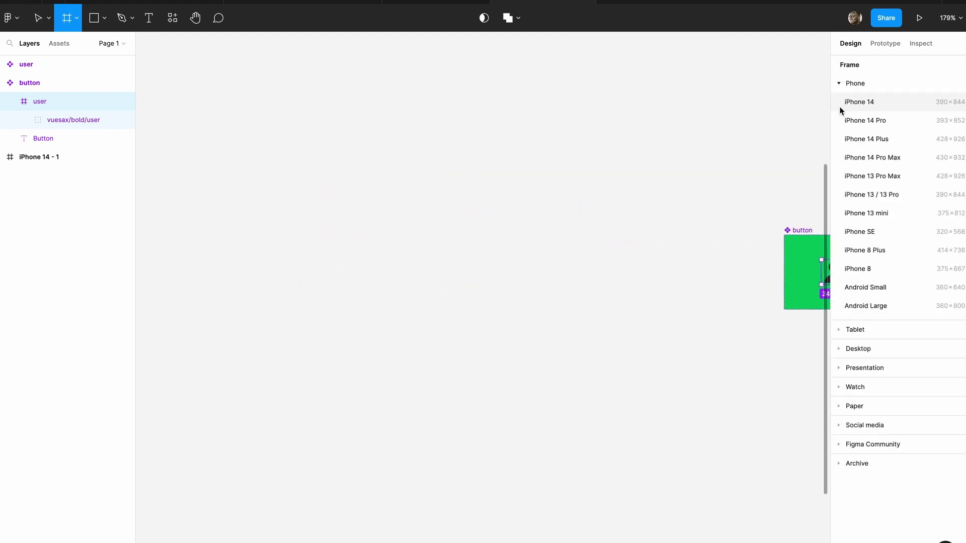
left_click(840, 107)
Fill the iPhone 14 - 2 frame with dark grey 606060.
scroll(473, 265, "right", 3)
scroll(473, 265, "up", 2)
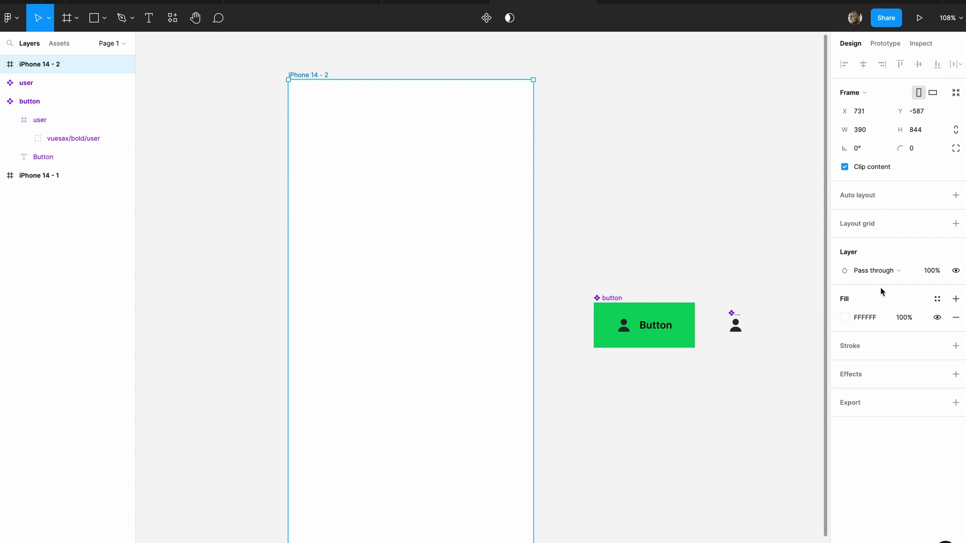
left_click(845, 317)
mouse_move(749, 342)
left_mouse_down()
mouse_move(697, 387)
mouse_move(688, 373)
left_mouse_up()
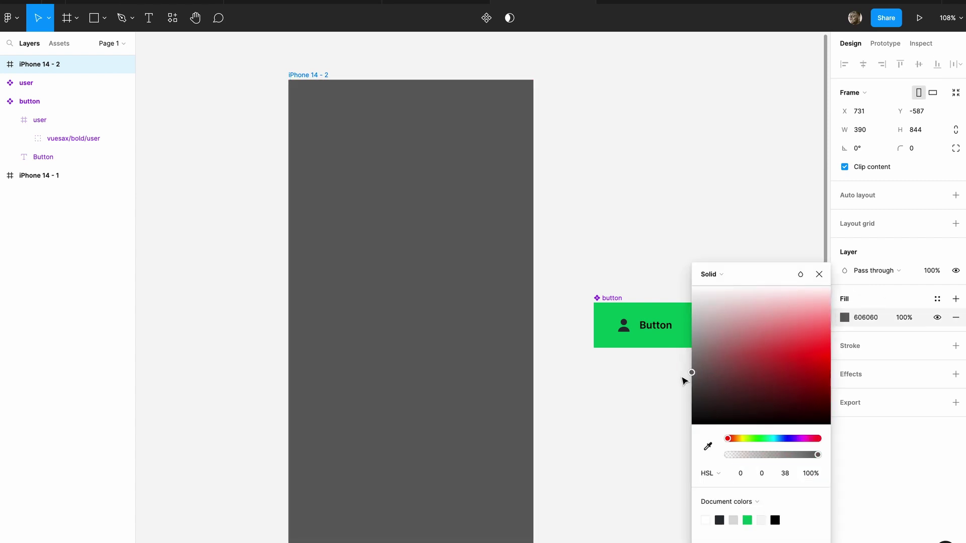
left_click(592, 141)
scroll(591, 141, "up", 1)
left_click(312, 94)
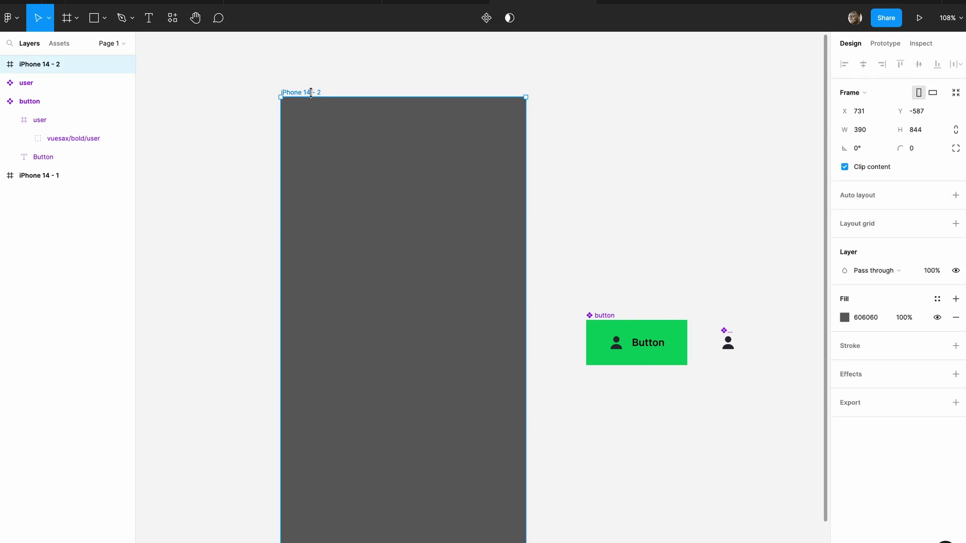
scroll(356, 172, "up", 5)
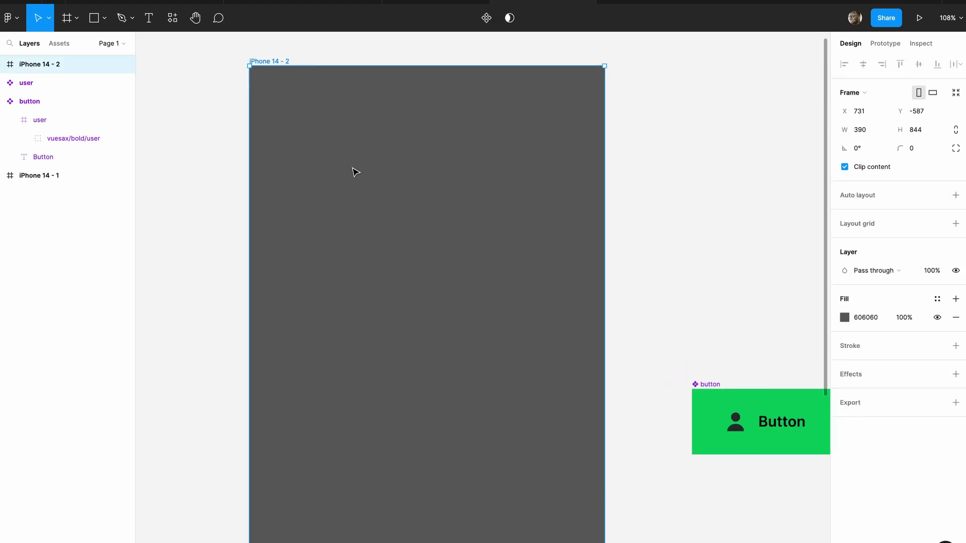
Drag a button instance from Local components onto the top left of the iPhone frame.
left_click(57, 45)
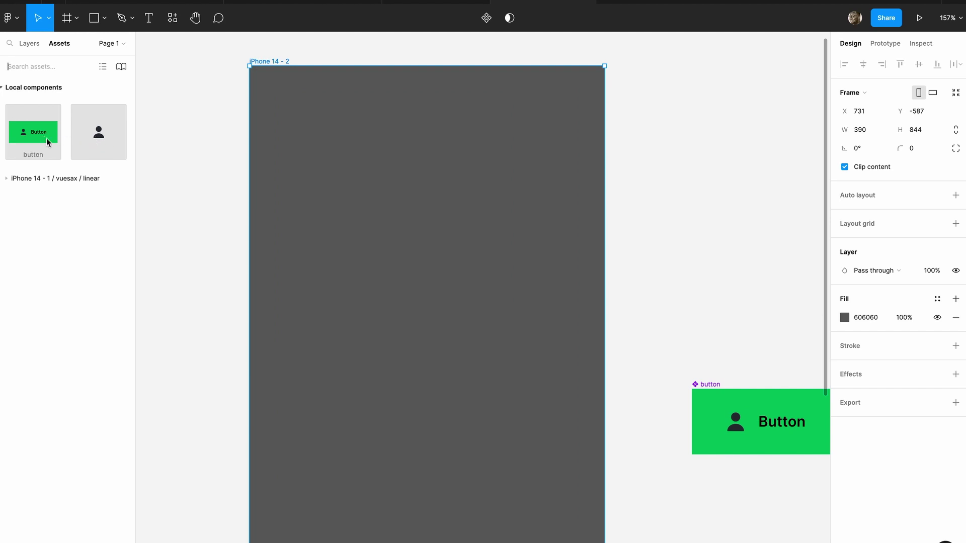
left_click_drag(33, 136, 411, 246)
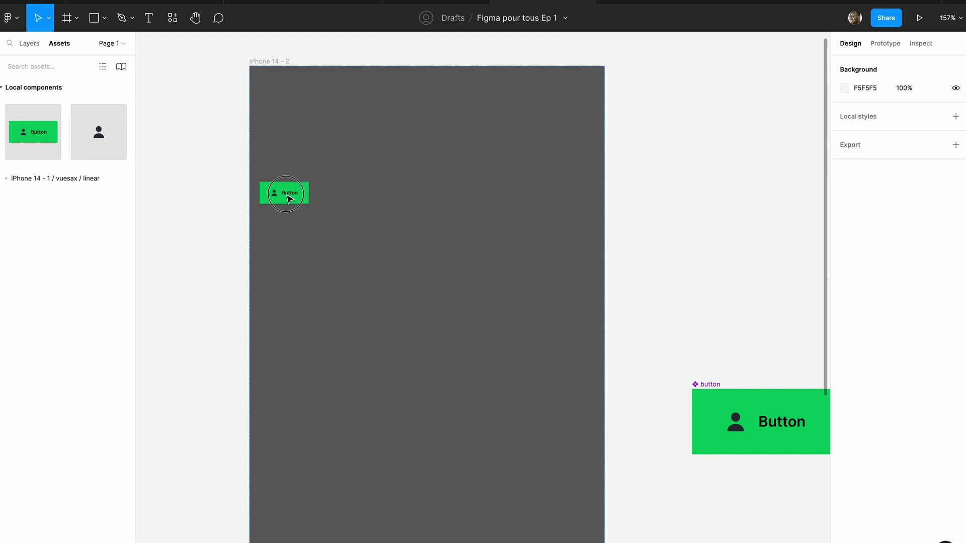
left_click(422, 245)
scroll(425, 246, "up", 5)
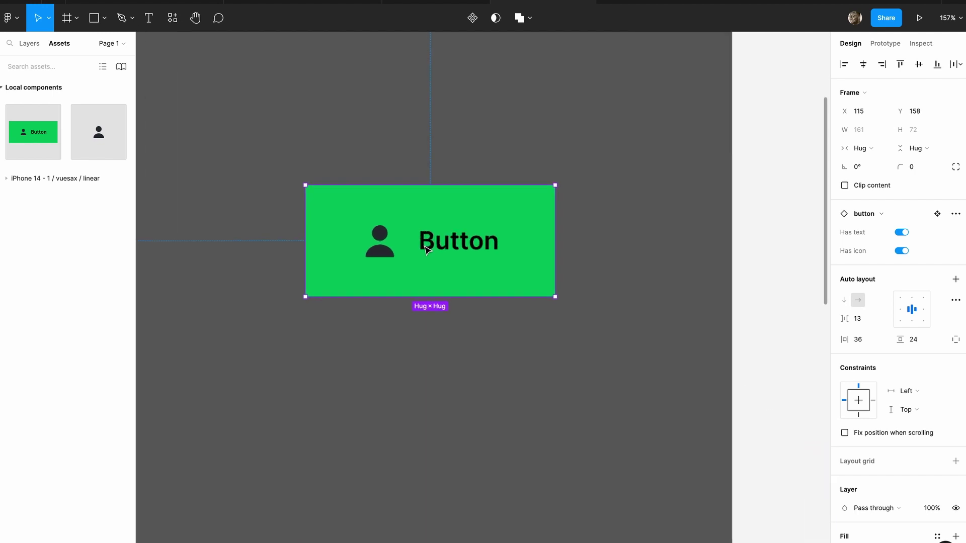
left_click(901, 233)
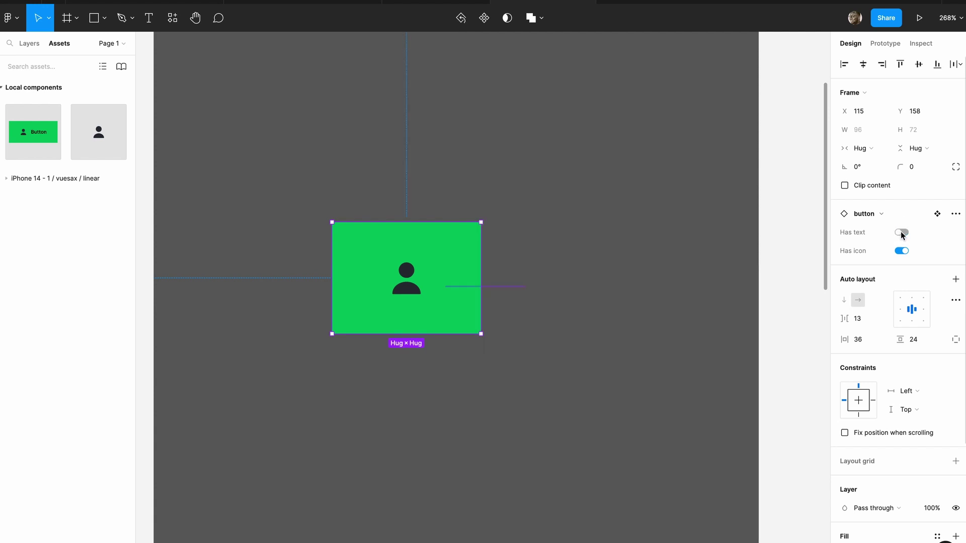
left_click(902, 233)
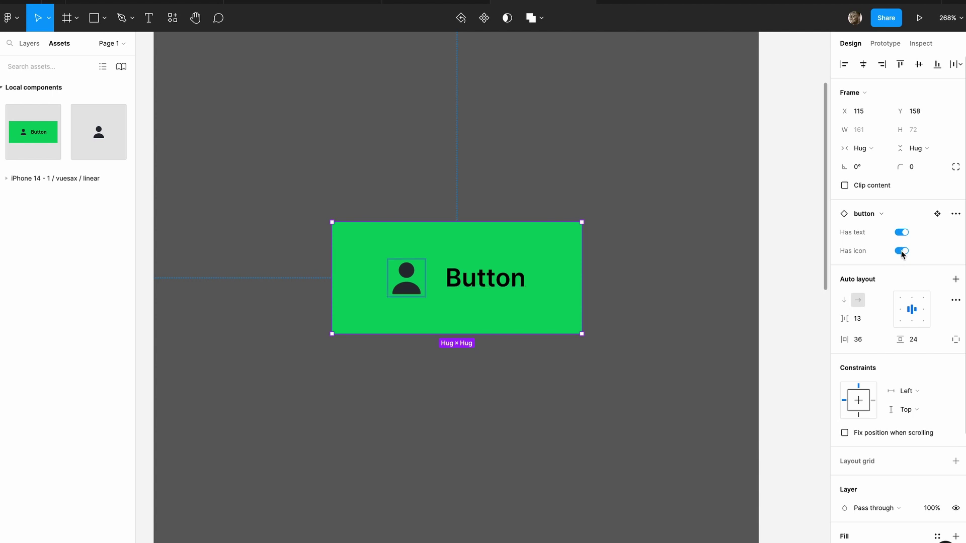
left_click(901, 251)
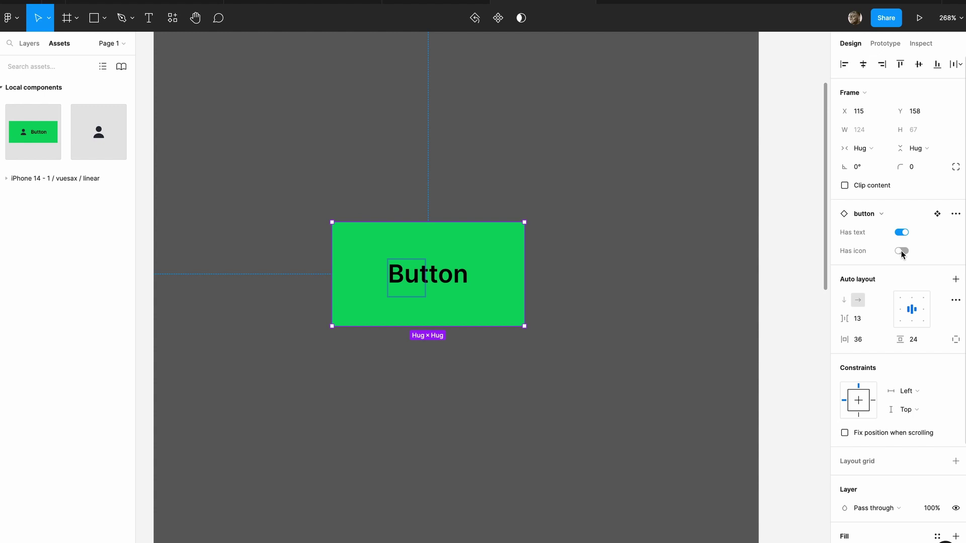
left_click(901, 251)
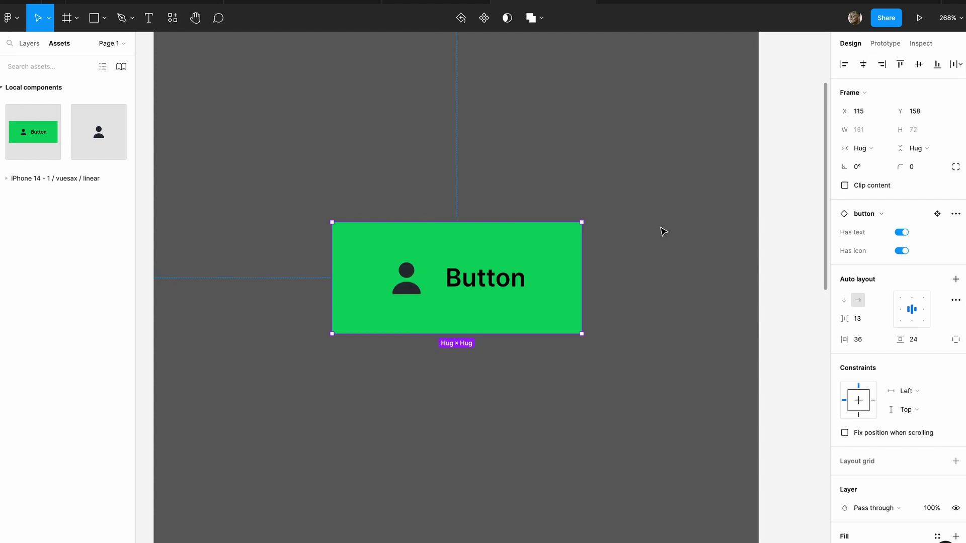